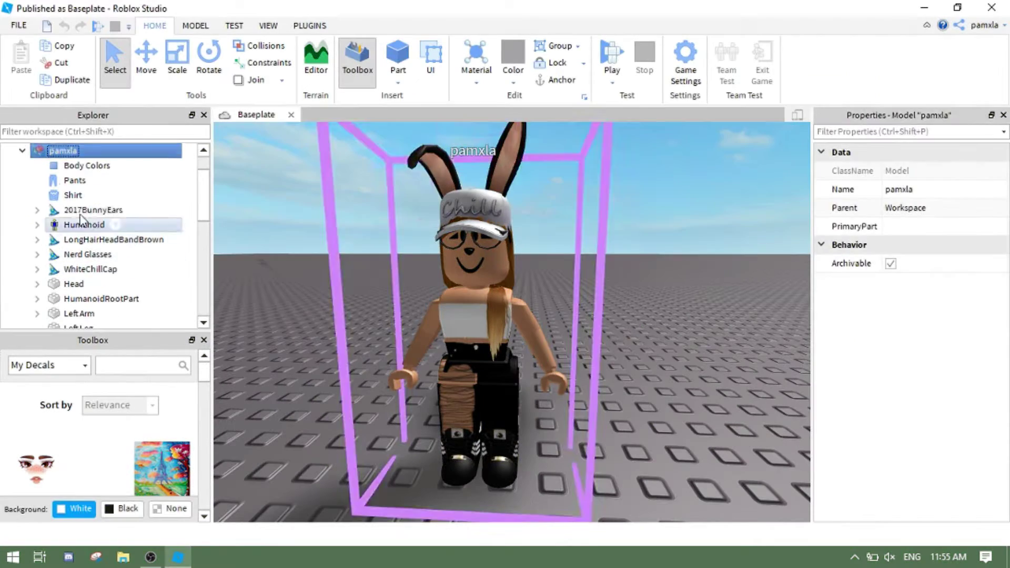
Remove the WhiteChillCap accessory and the old face decal from the character.
click(74, 227)
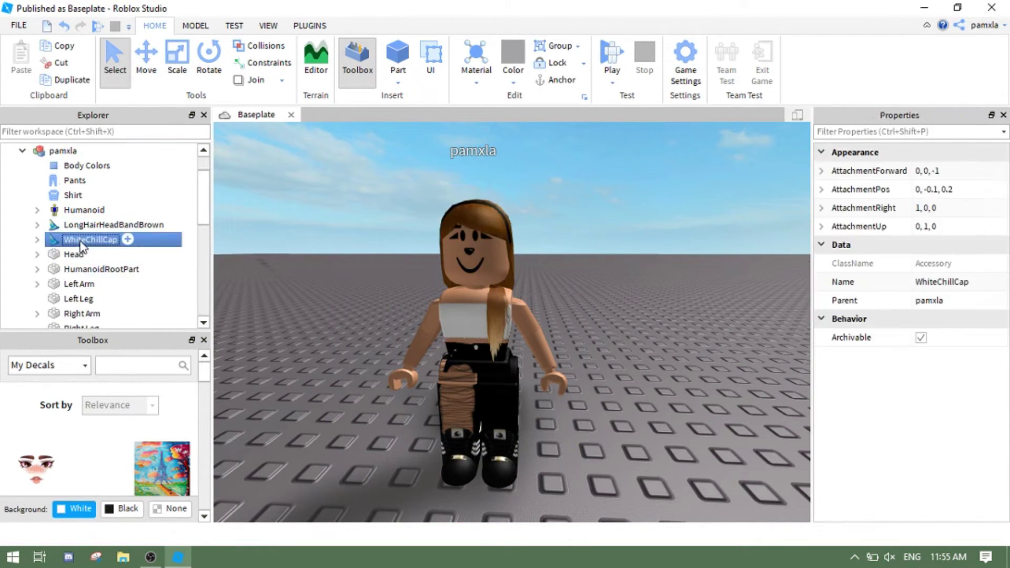
key(Delete)
click(74, 239)
click(84, 284)
key(Delete)
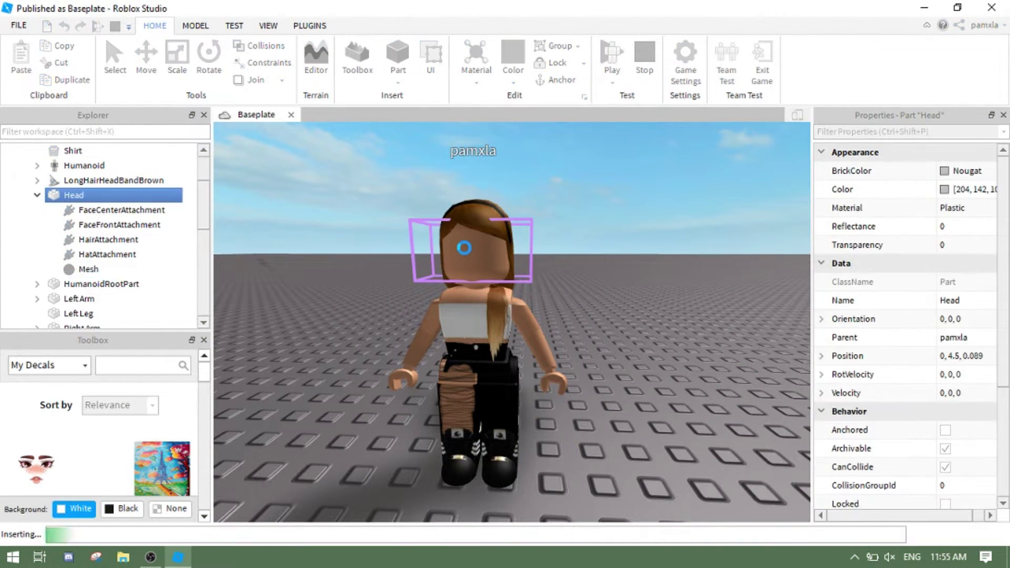
Switch the Toolbox asset category from decals to Models.
scroll(622, 356, up, 5)
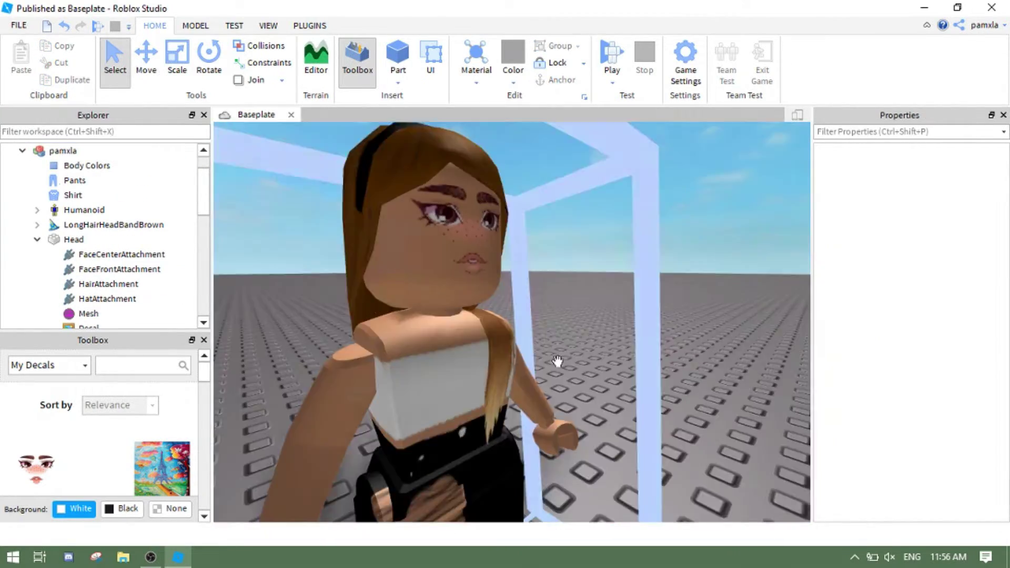
click(558, 362)
scroll(557, 362, down, 5)
click(69, 365)
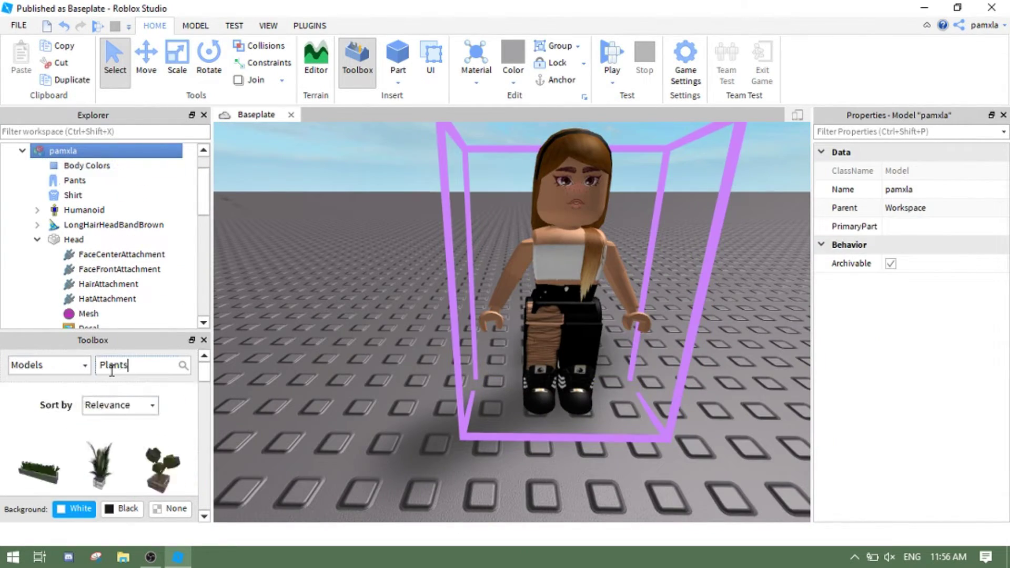
Insert the leafy plant model beside the character and enlarge it to tower over her.
scroll(140, 429, down, 3)
scroll(142, 431, down, 3)
scroll(53, 422, down, 3)
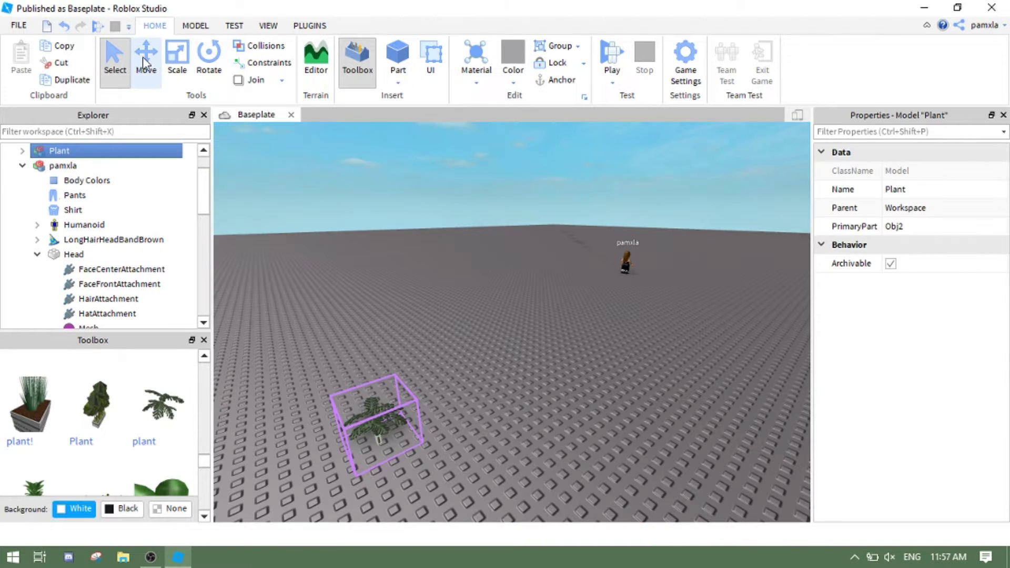
click(145, 62)
drag(376, 418, 642, 301)
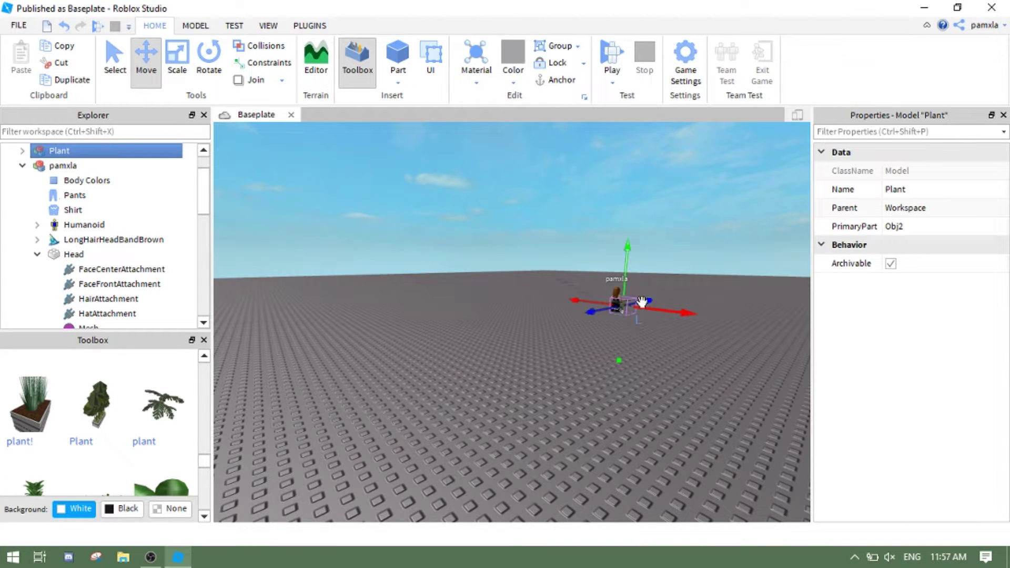
key(ctrl+3)
key(f)
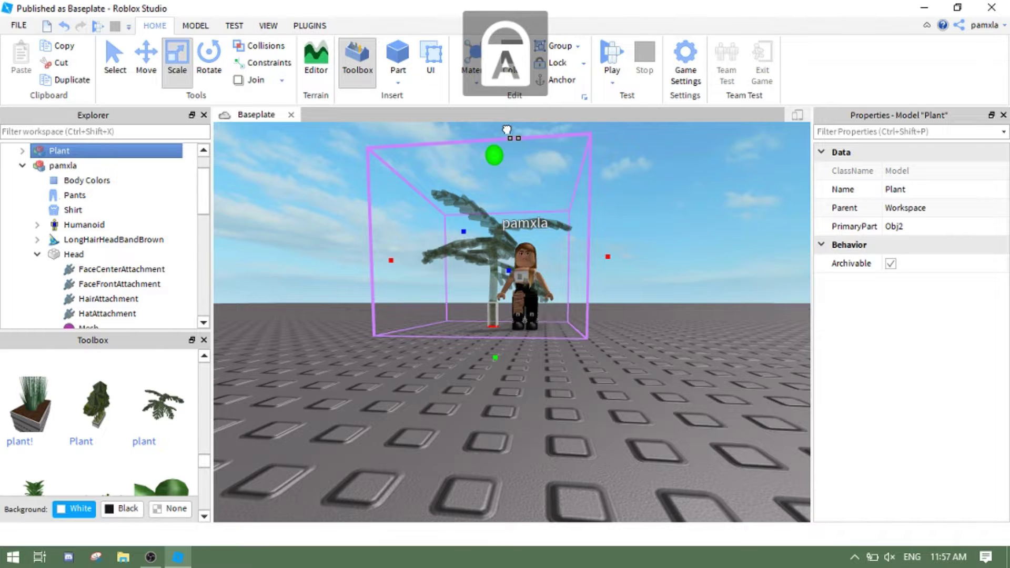
drag(507, 130, 600, 216)
key(ctrl+2)
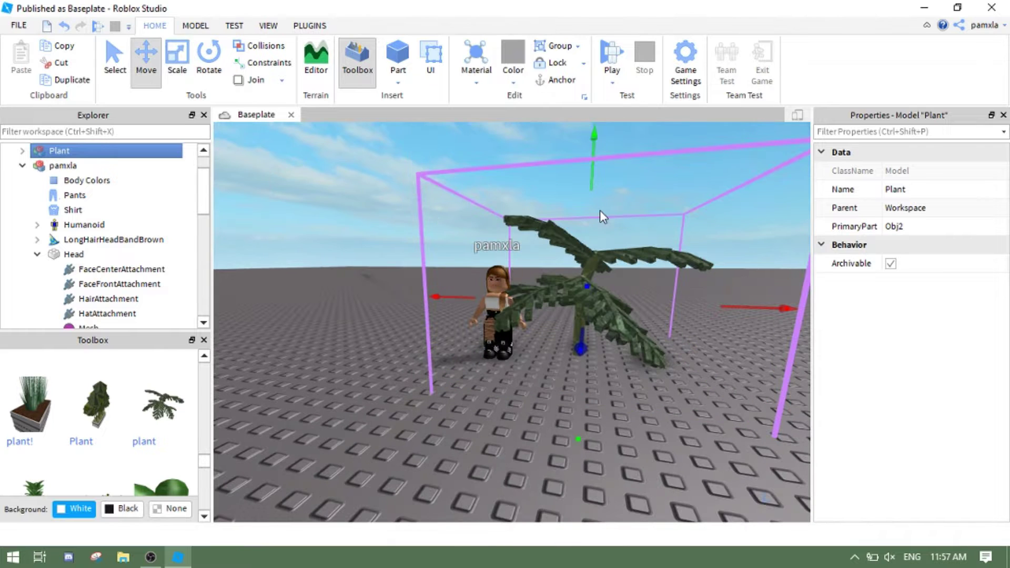
Insert a second potted plant, move it beside the character and rotate it.
scroll(600, 210, up, 5)
scroll(136, 413, up, 1)
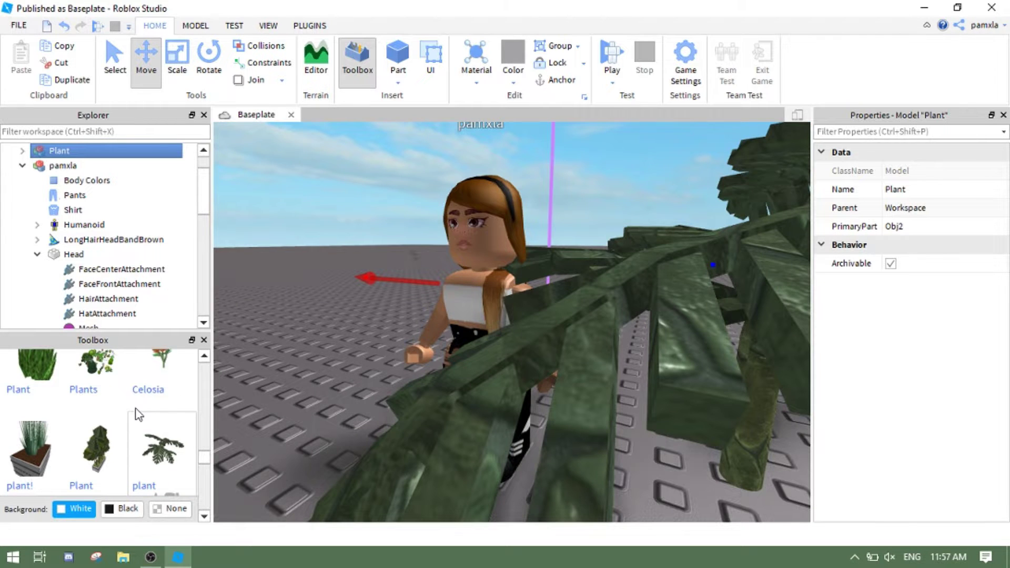
scroll(136, 415, down, 1)
click(35, 410)
drag(510, 225, 541, 461)
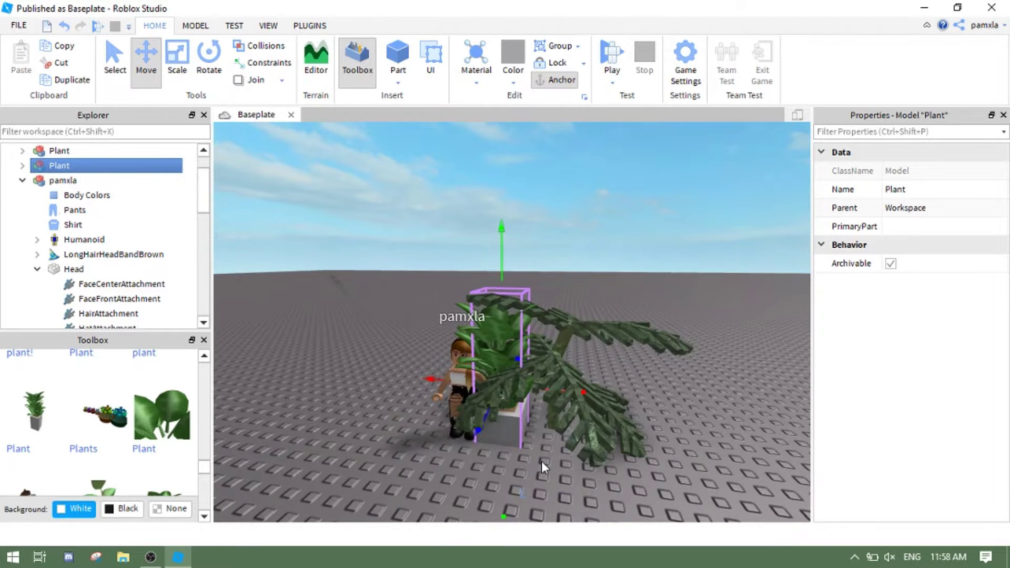
scroll(610, 292, up, 5)
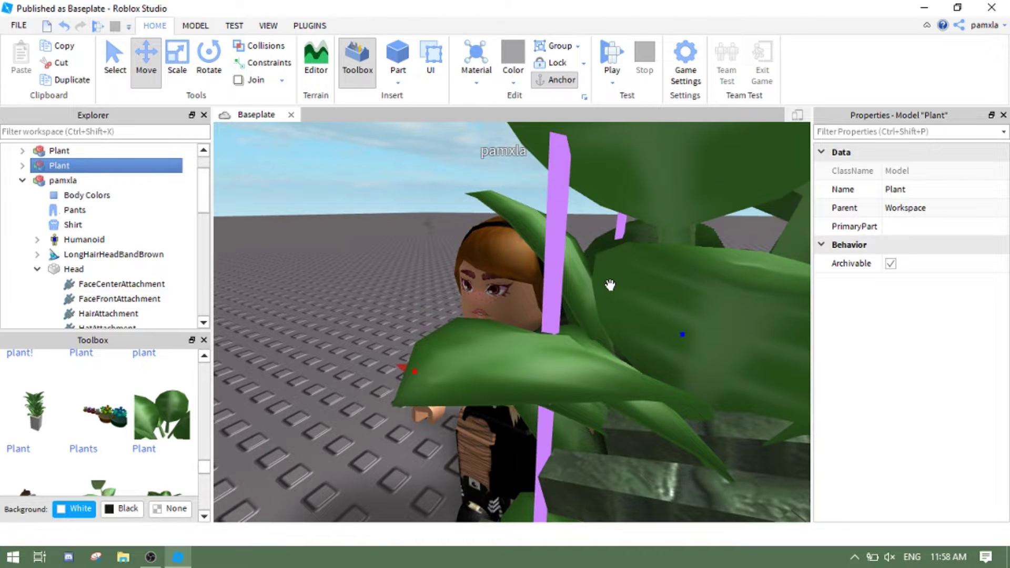
key(ctrl+4)
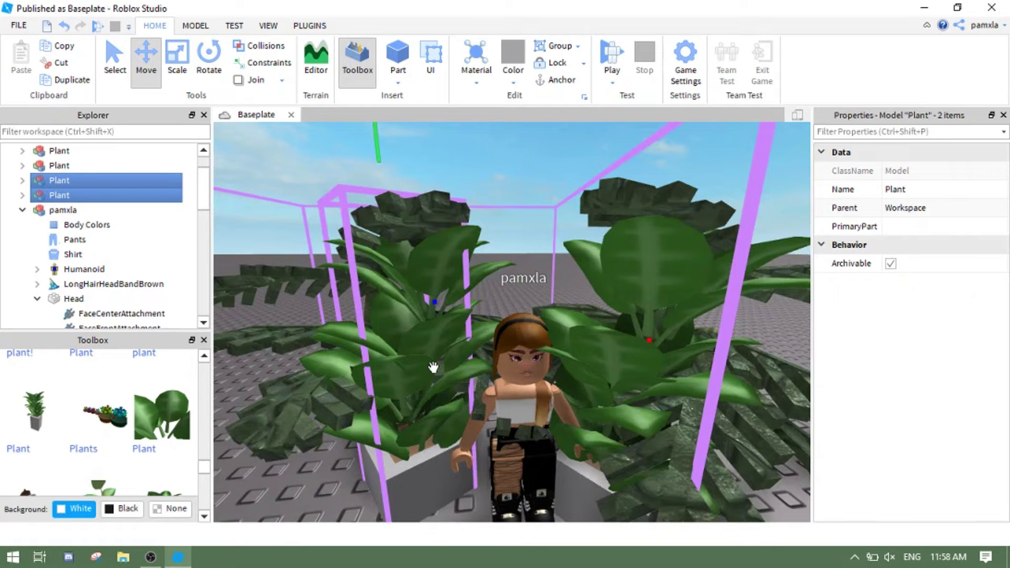
scroll(433, 367, up, 5)
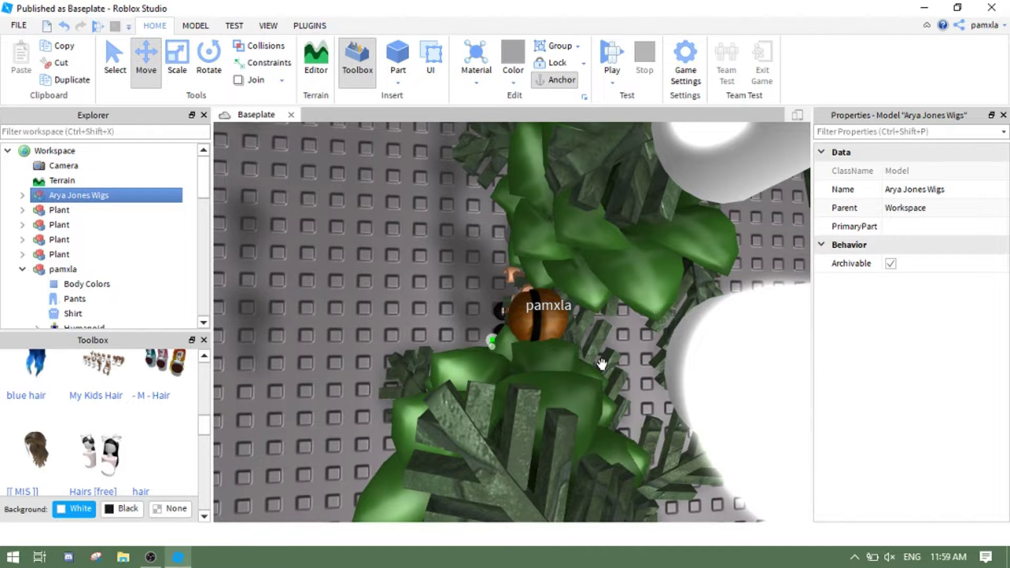
key(f)
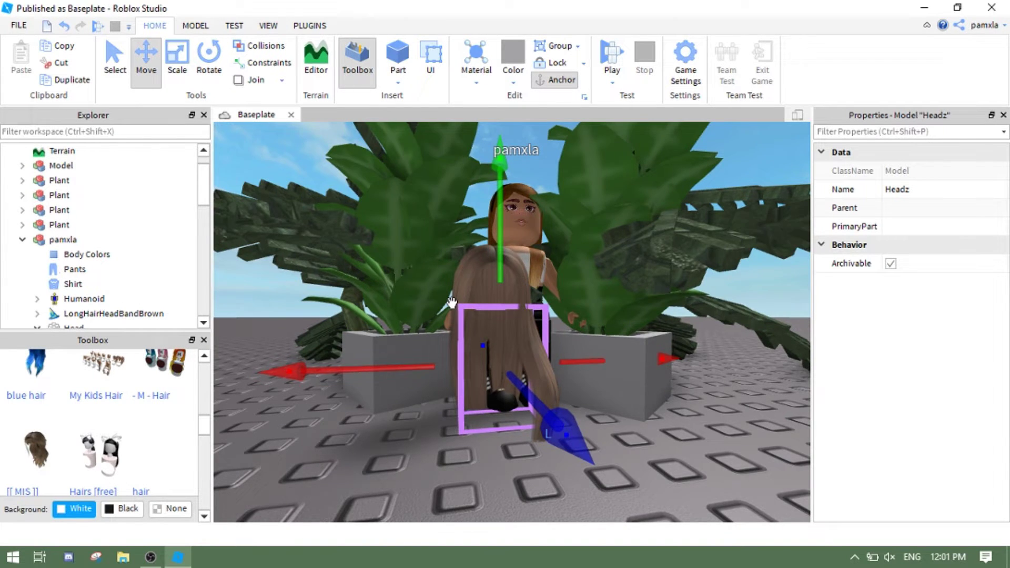
Zoom the viewport camera in so the character and plants fill the frame.
scroll(451, 302, up, 3)
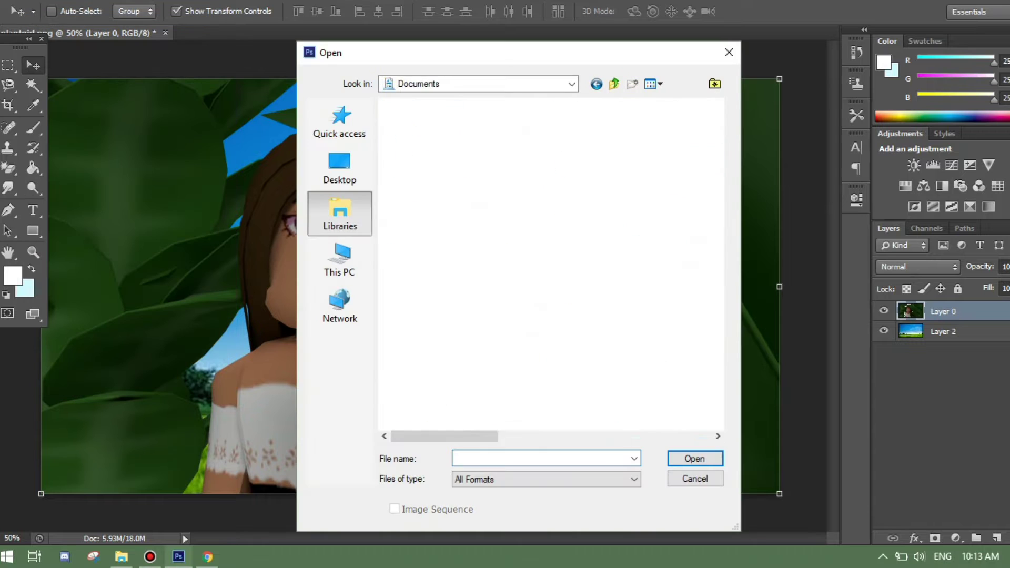
Open the light image and the sun-beam particles image as effect files.
scroll(545, 271, down, 5)
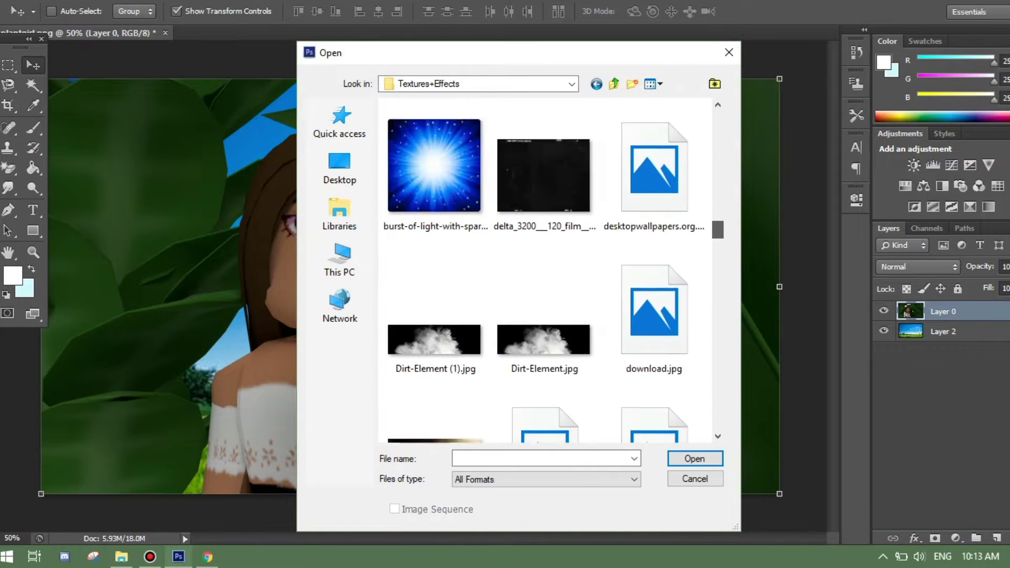
scroll(545, 271, down, 5)
click(653, 185)
scroll(546, 271, down, 3)
scroll(545, 271, down, 5)
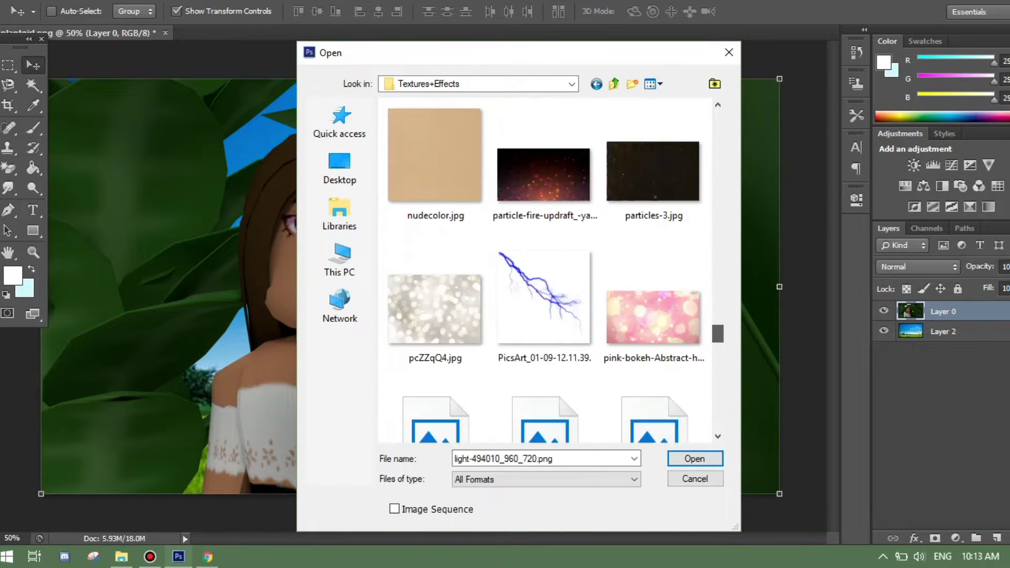
scroll(546, 271, down, 5)
ctrl+click(654, 408)
scroll(546, 271, down, 3)
scroll(545, 271, up, 15)
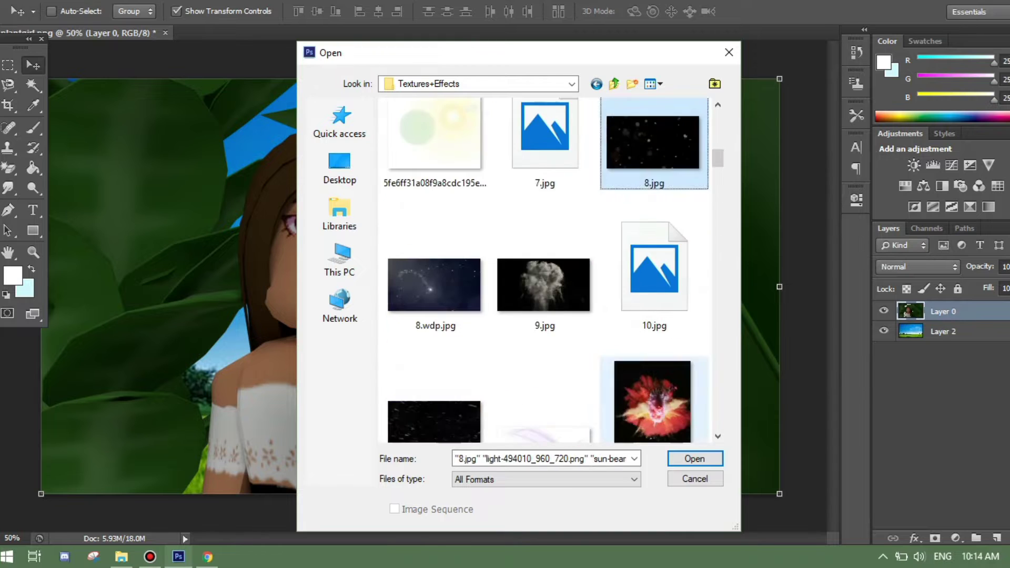
key(Return)
Paste the lens flare into plantgirl and move its sun toward the top right.
key(ctrl+c)
key(ctrl+v)
key(ctrl+t)
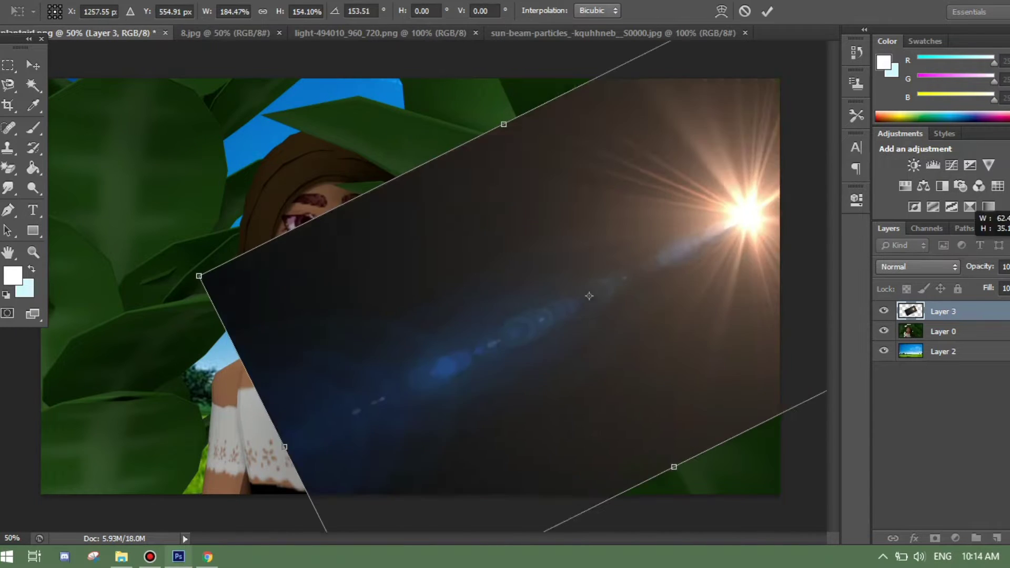
drag(400, 248, 417, 276)
Commit the enlarged flare layer and cycle its blend mode toward Color Dodge.
key(Return)
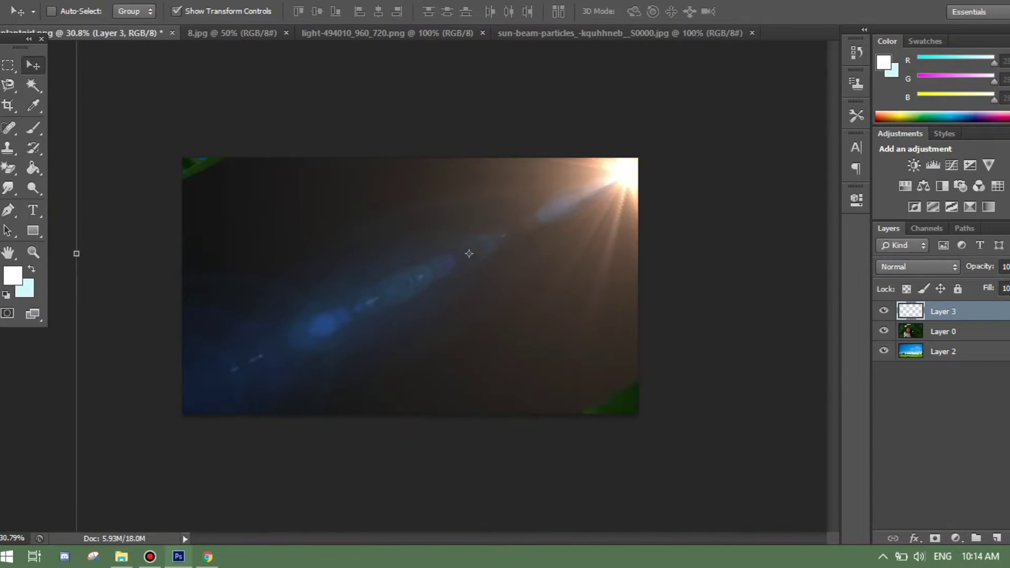
click(919, 267)
click(897, 111)
key(Down)
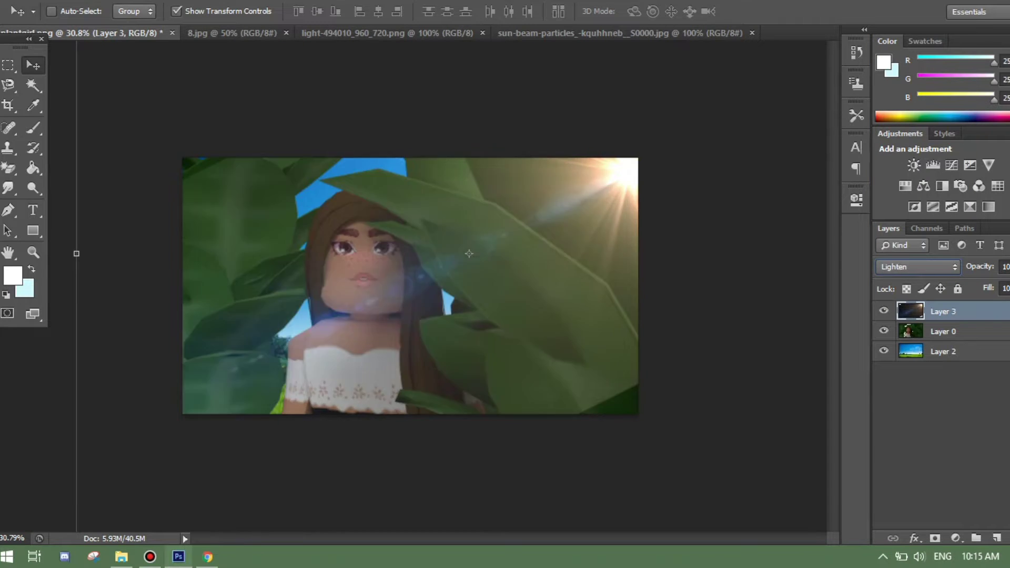
key(Down)
Close the light image, then paste the sun-beam particles and rotate them up-left.
key(ctrl+Tab)
key(ctrl+Tab)
key(ctrl+w)
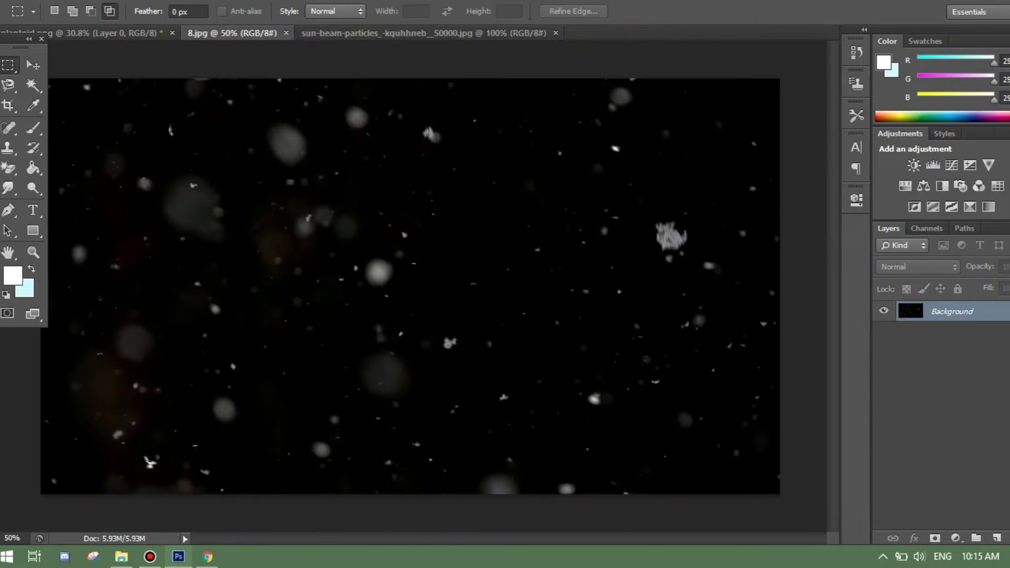
key(ctrl+a)
key(ctrl+c)
key(ctrl+v)
key(ctrl+t)
drag(594, 389, 421, 319)
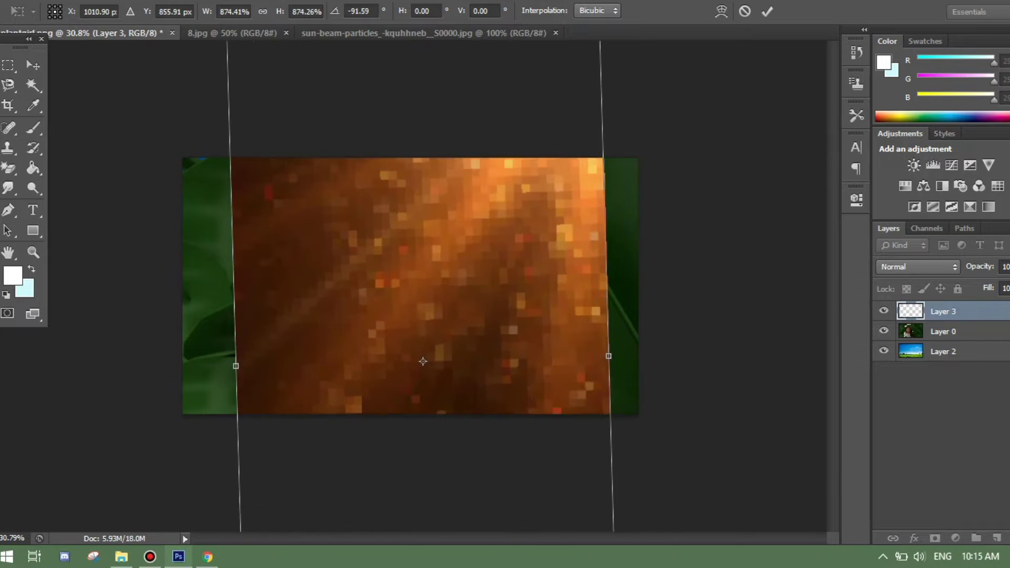
drag(424, 361, 338, 320)
key(Return)
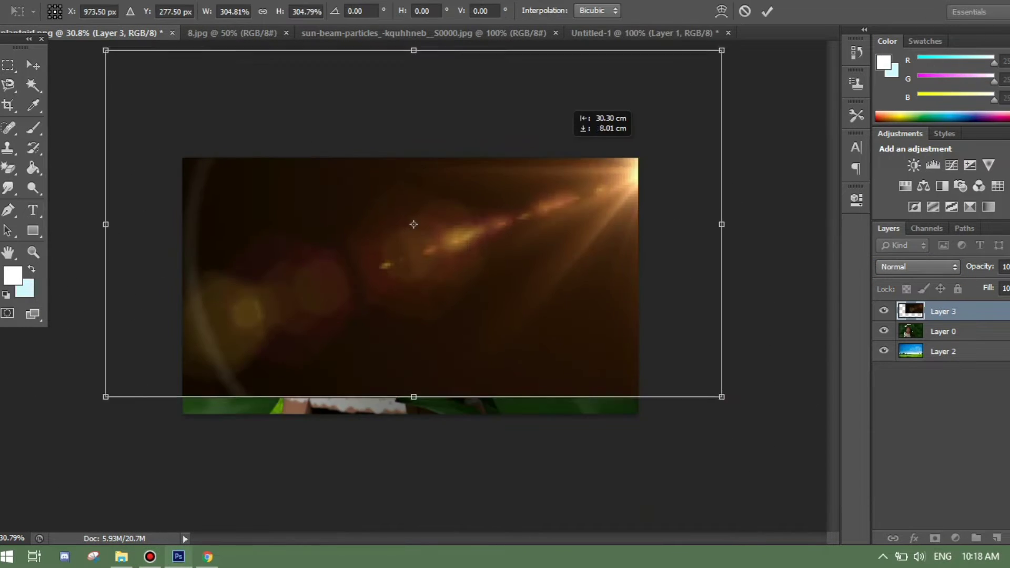
key(Return)
click(918, 267)
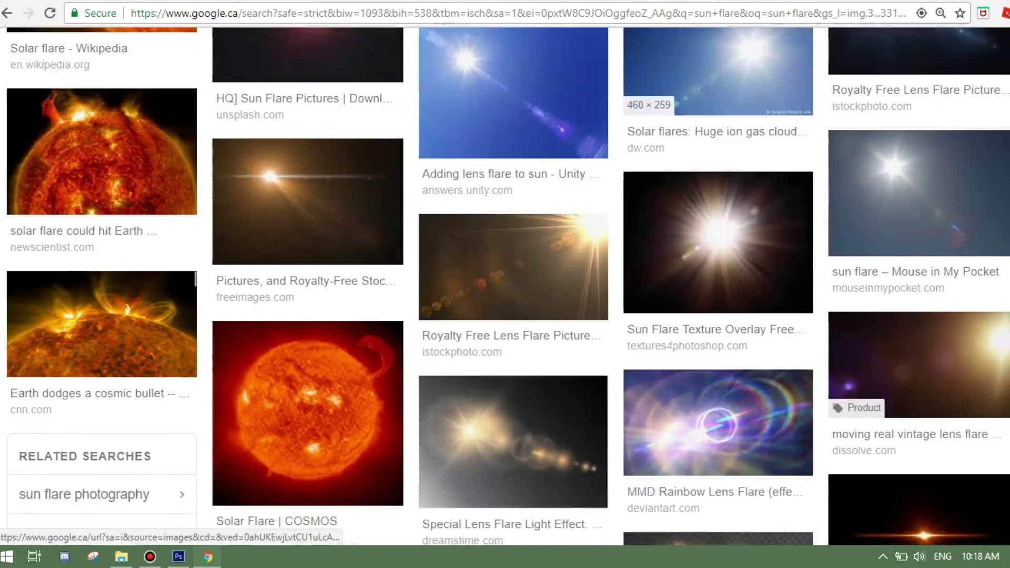
Add an Exposure adjustment layer to brighten the leafy composite.
scroll(505, 284, down, 5)
scroll(505, 284, down, 5)
scroll(506, 285, down, 5)
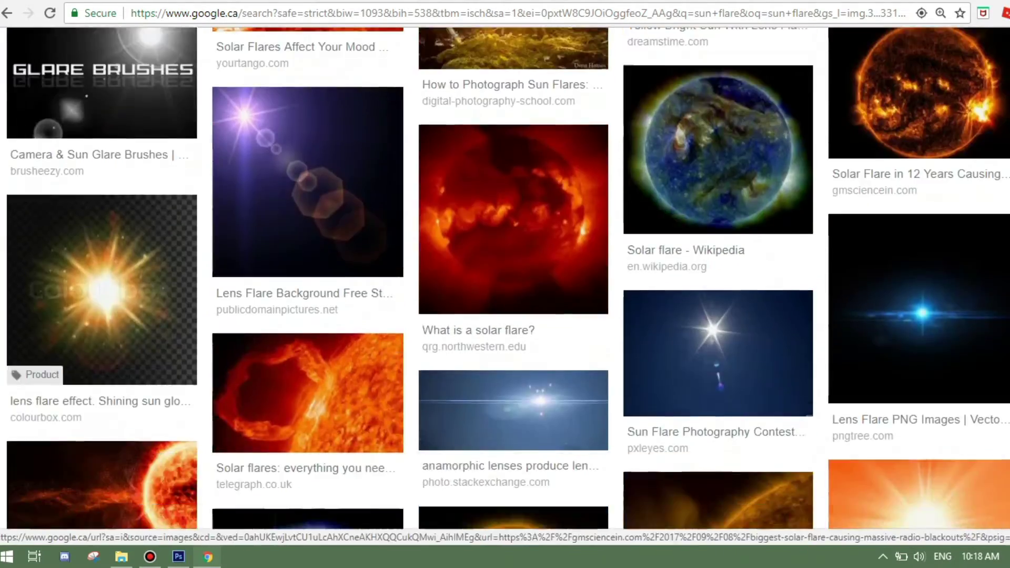
scroll(505, 284, down, 5)
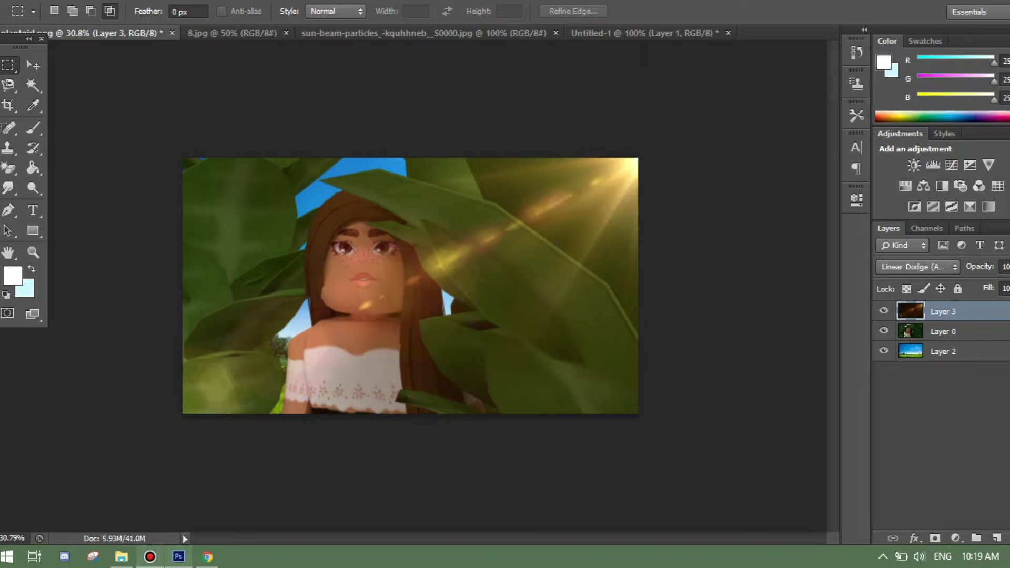
click(970, 166)
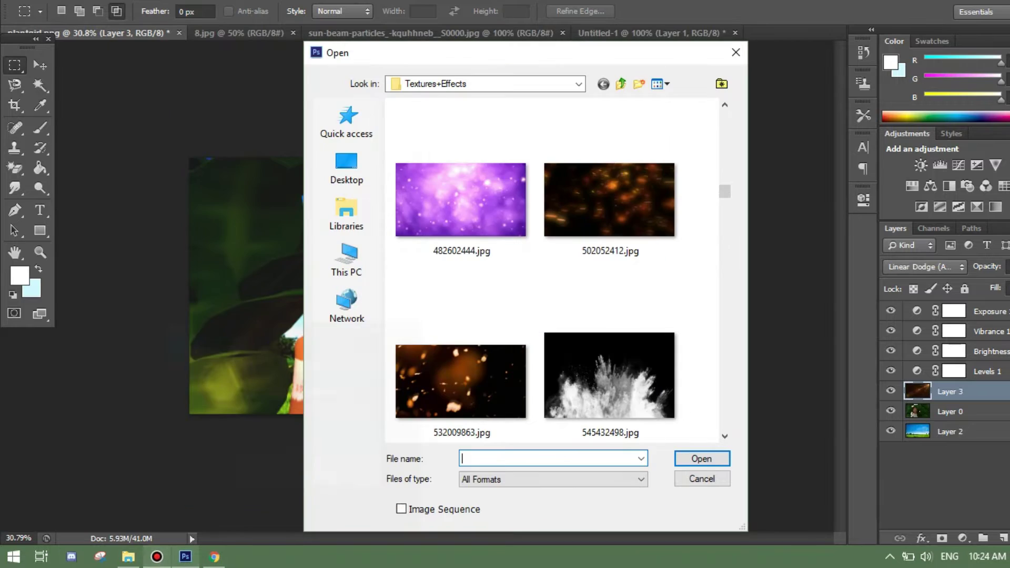
Open the dust particles wallpaper image in Photoshop.
scroll(553, 271, down, 5)
scroll(553, 271, down, 5)
scroll(552, 271, down, 5)
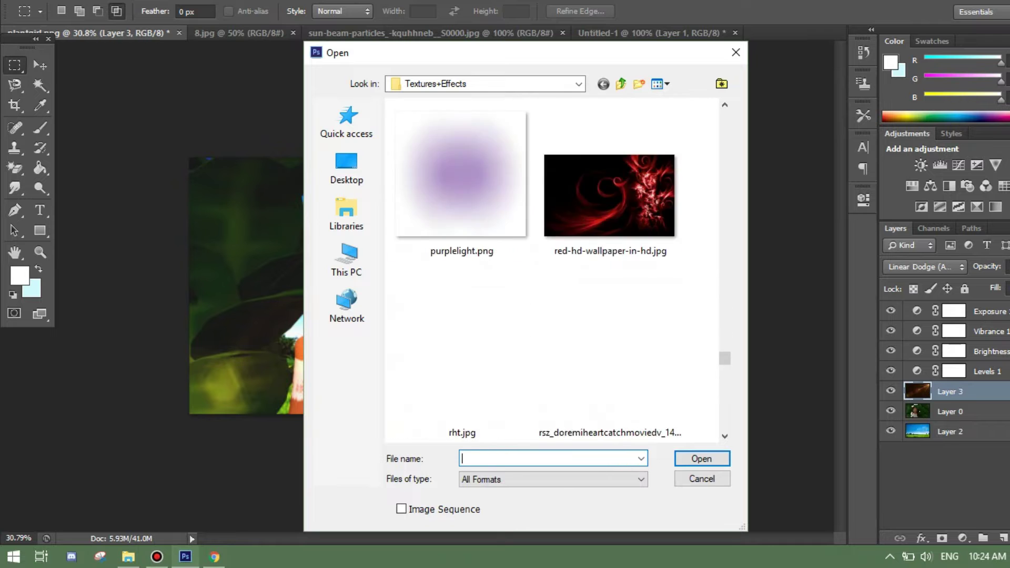
scroll(605, 337, up, 5)
scroll(605, 337, up, 5)
scroll(605, 337, up, 2)
double_click(609, 200)
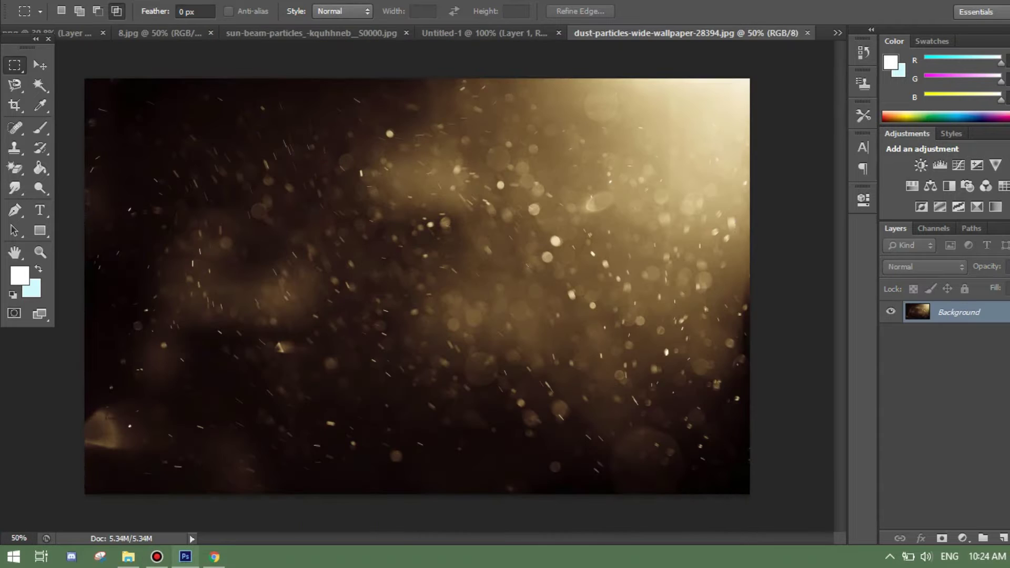
Paste the dust image into the girl composite and try a brighter blend mode.
key(ctrl+c)
key(ctrl+Tab)
key(ctrl+v)
click(925, 267)
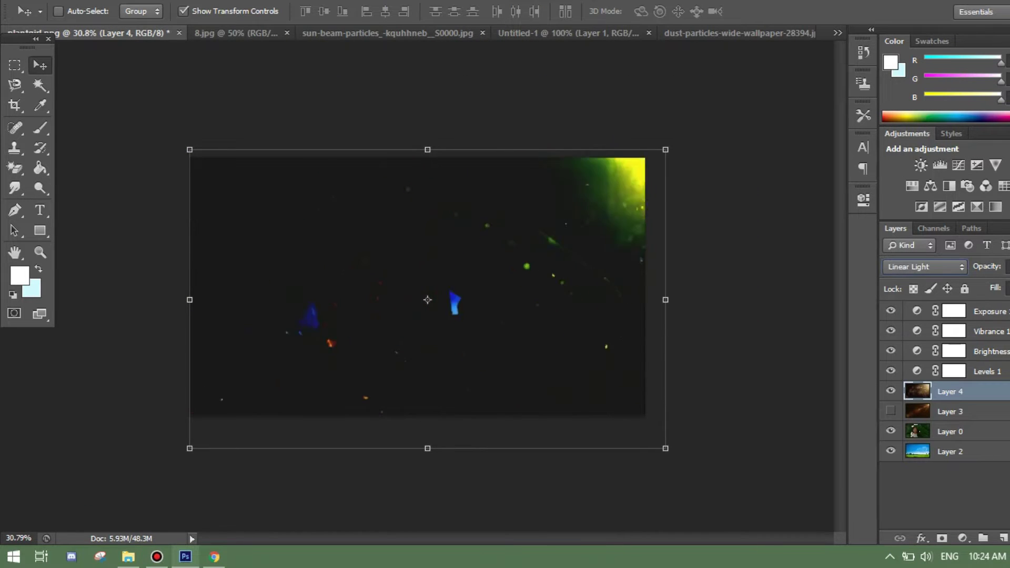
key(Down)
key(m)
Enlarge, tilt and shift the dust layer left over the canvas.
key(ctrl+Tab)
key(ctrl+Tab)
key(ctrl+Tab)
key(ctrl+Tab)
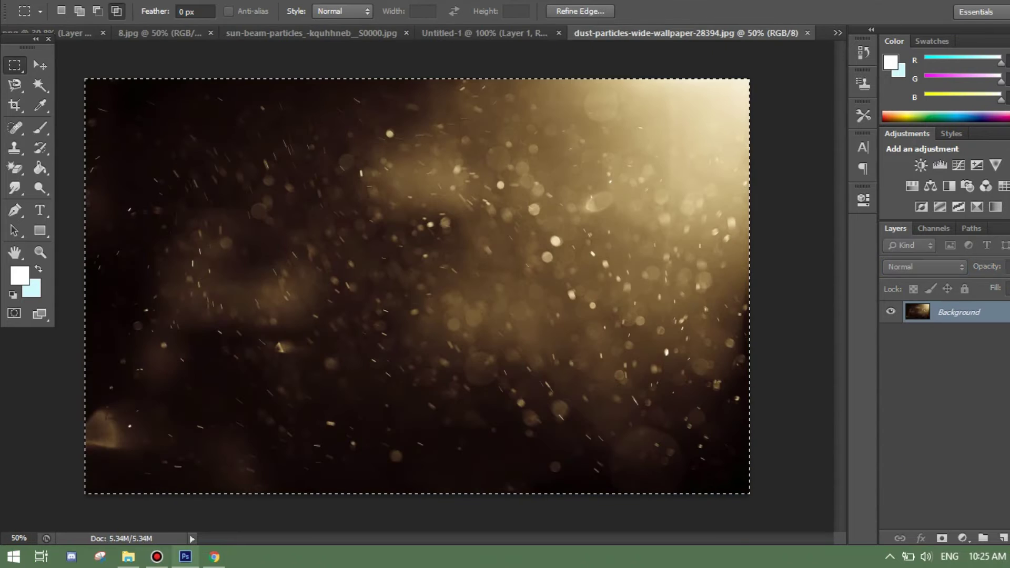
key(ctrl+Tab)
key(ctrl+Tab)
key(ctrl+t)
mouse_move(646, 416)
mouse_down()
mouse_move(713, 406)
mouse_move(737, 474)
mouse_up()
drag(499, 265, 406, 254)
key(Return)
Delete the trial dust layer and close the sun-beam particles document.
key(Delete)
key(m)
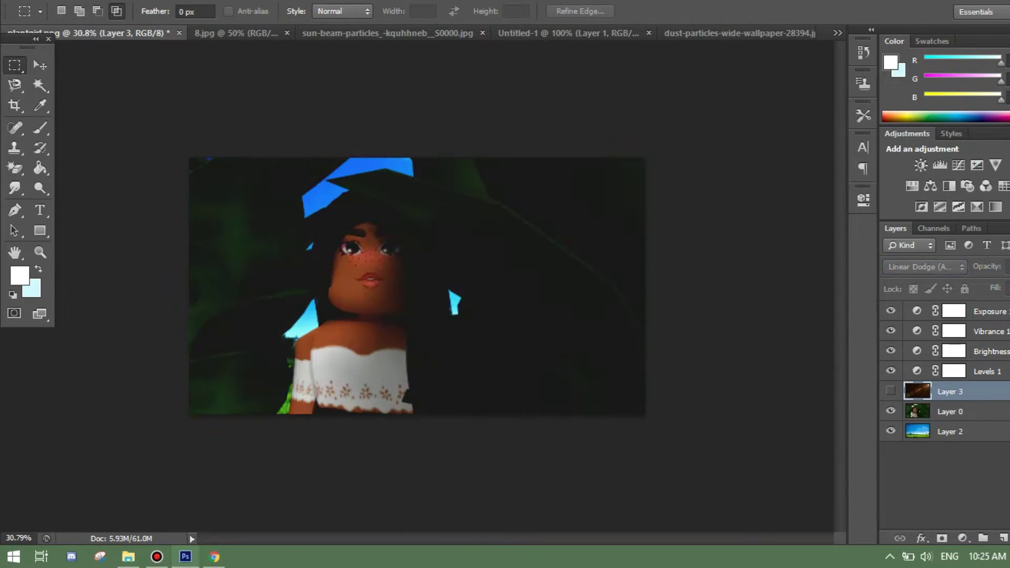
key(ctrl+shift+Tab)
key(ctrl+shift+Tab)
key(ctrl+shift+Tab)
key(ctrl+a)
key(ctrl+w)
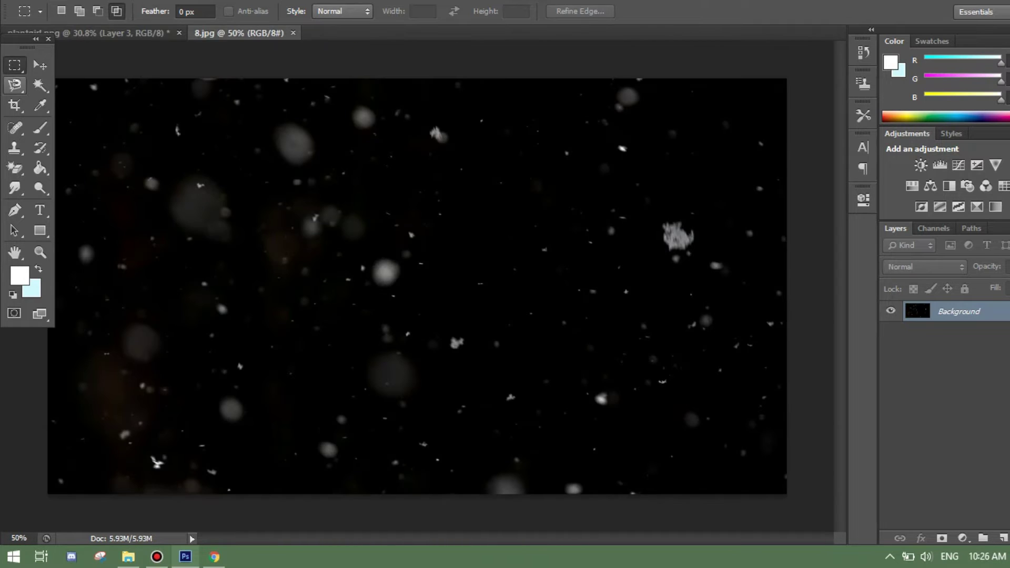
Paste the snow particles into the composite, blend them brightly and erase a spot.
key(ctrl+c)
key(ctrl+Tab)
key(ctrl+v)
key(alt+shift+b)
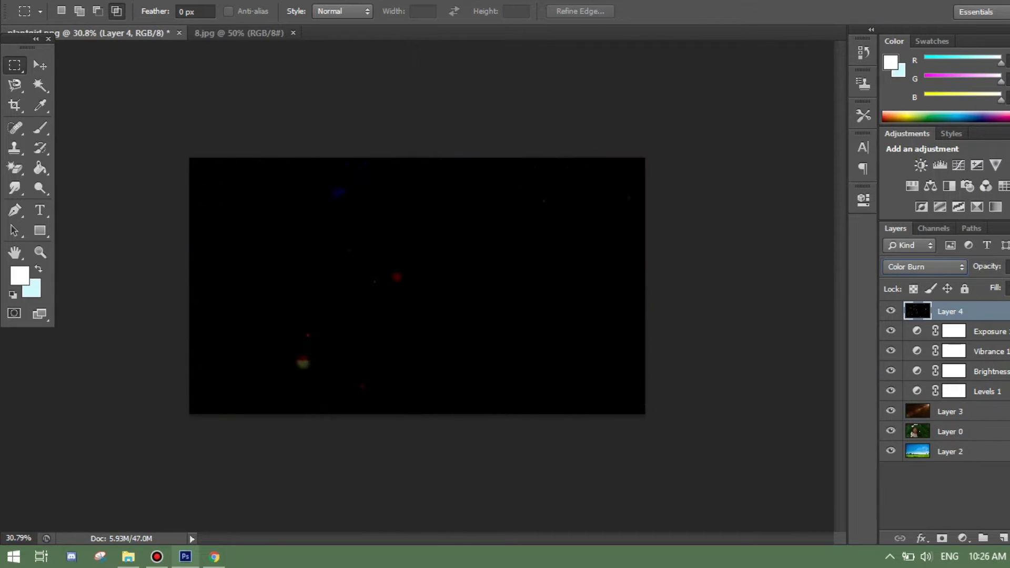
key(alt+shift+d)
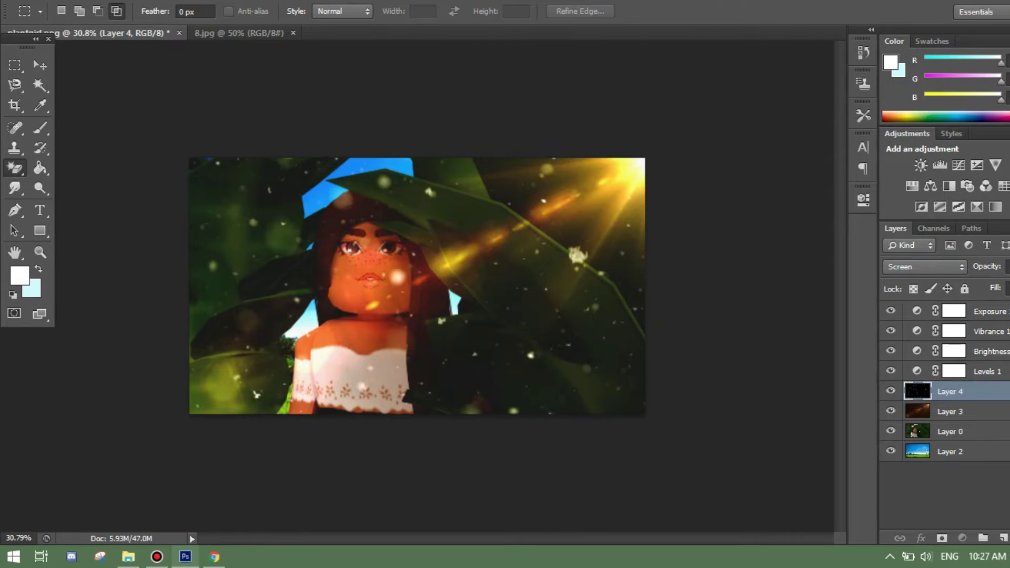
key(e)
right_click(365, 257)
key(Return)
Search Chrome for 'particles' and preview the yellow and red particles image.
key(alt+Tab)
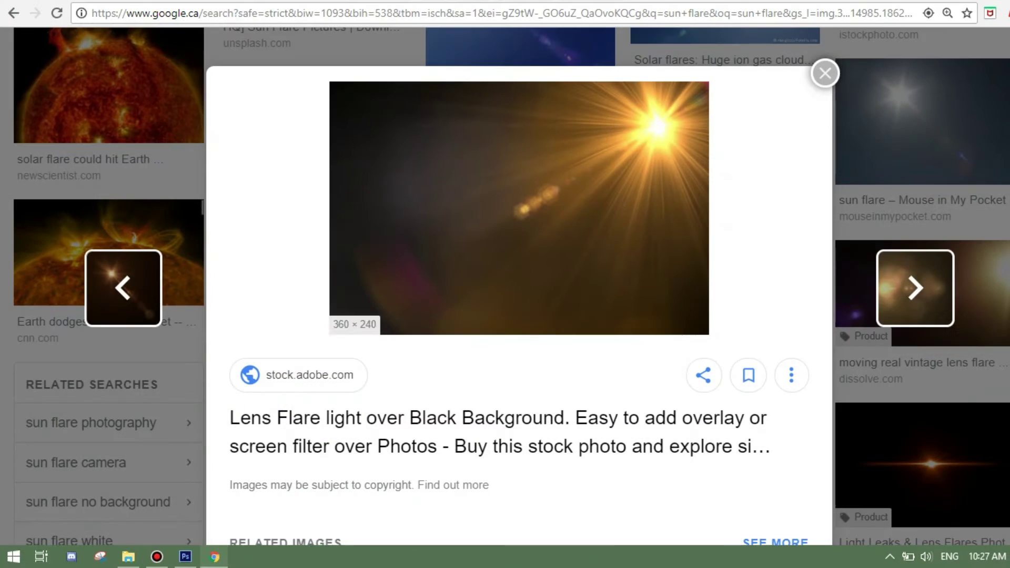
text(particles)
key(Return)
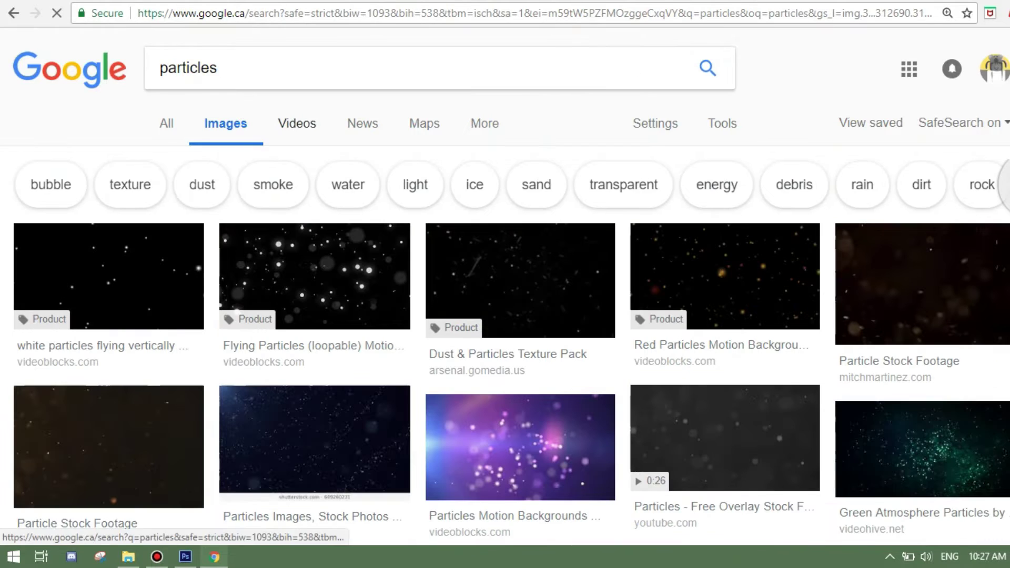
click(684, 274)
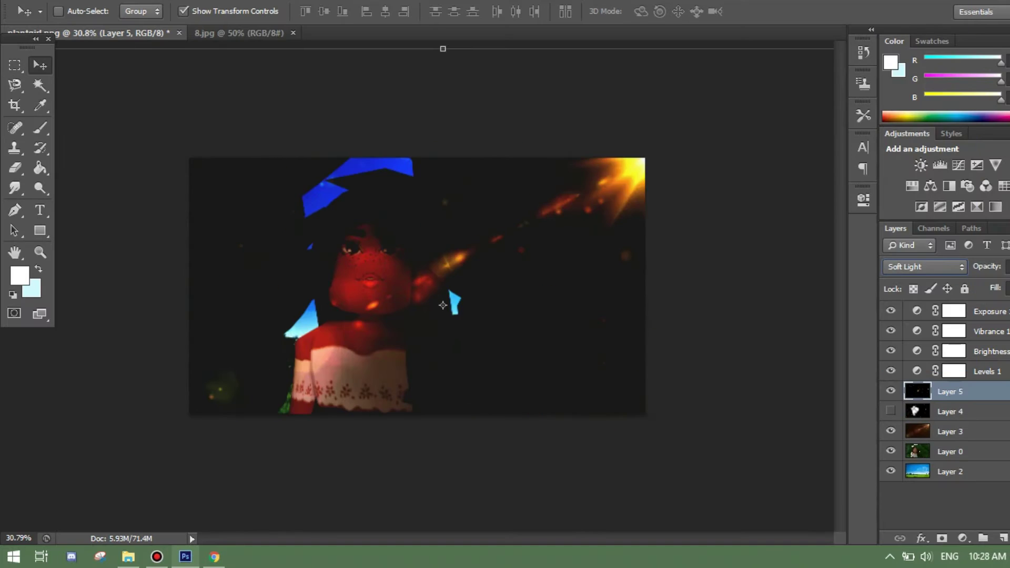
Set Layer 5 to Color Dodge, scale it past the canvas, then settle Layer 6 on Color Dodge.
key(shift+minus)
key(shift+minus)
key(shift+minus)
key(shift+minus)
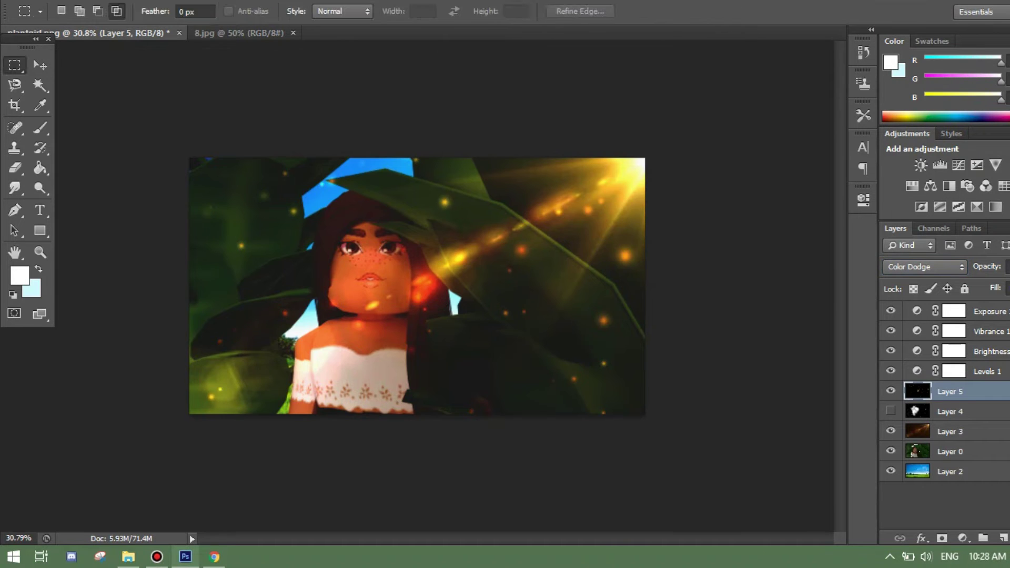
key(ctrl+t)
key(ctrl+minus)
drag(515, 343, 652, 418)
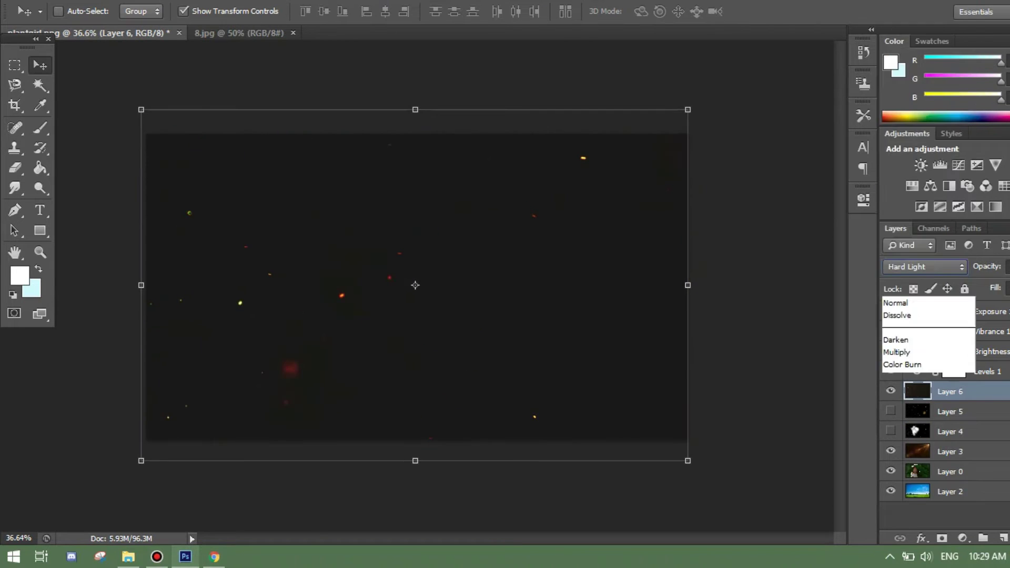
key(Up)
key(Up)
key(Up)
key(Down)
key(Down)
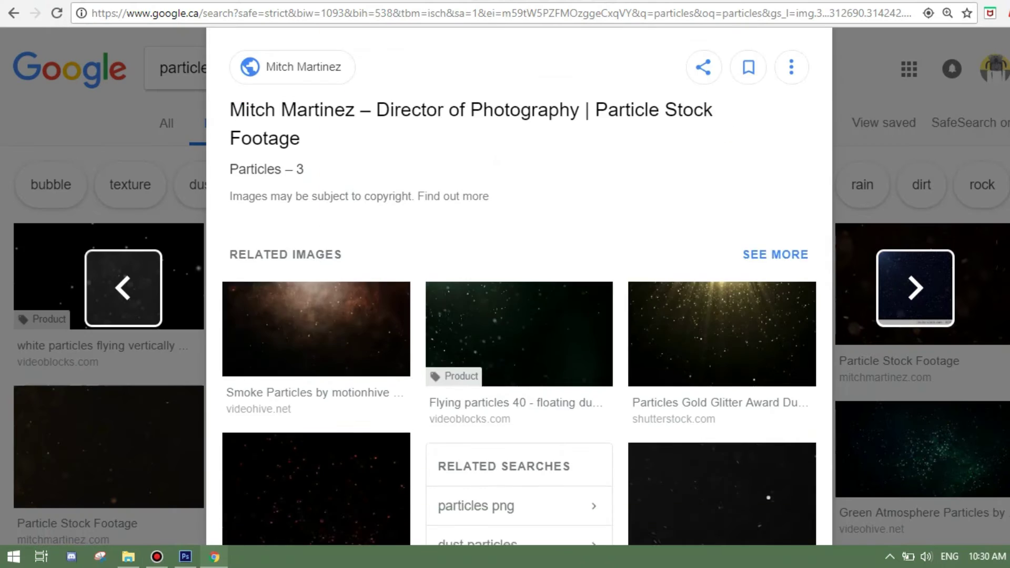
Browse Chrome for white particle images and preview two white-on-black results.
scroll(518, 263, down, 5)
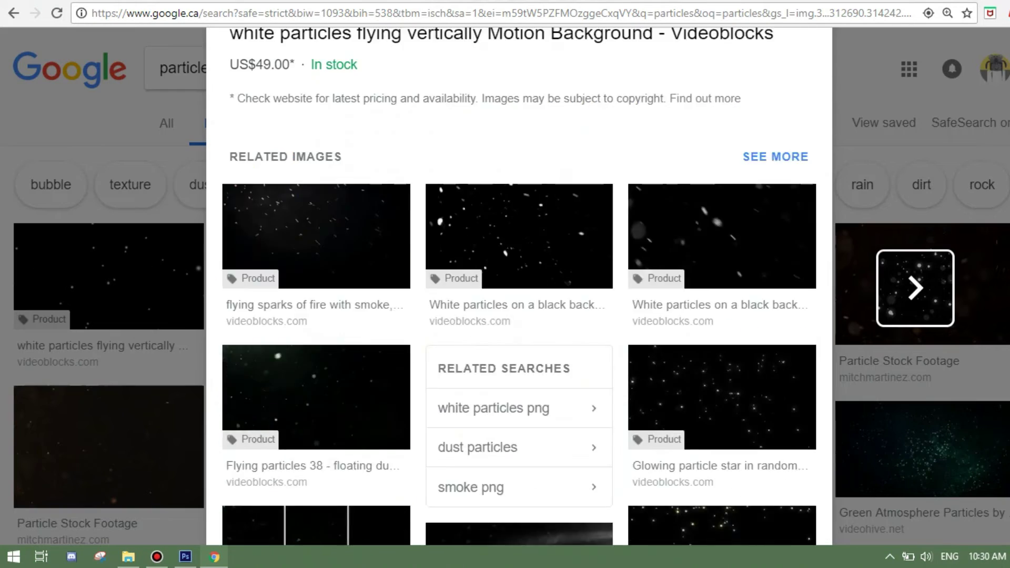
click(518, 247)
click(722, 342)
scroll(518, 263, down, 5)
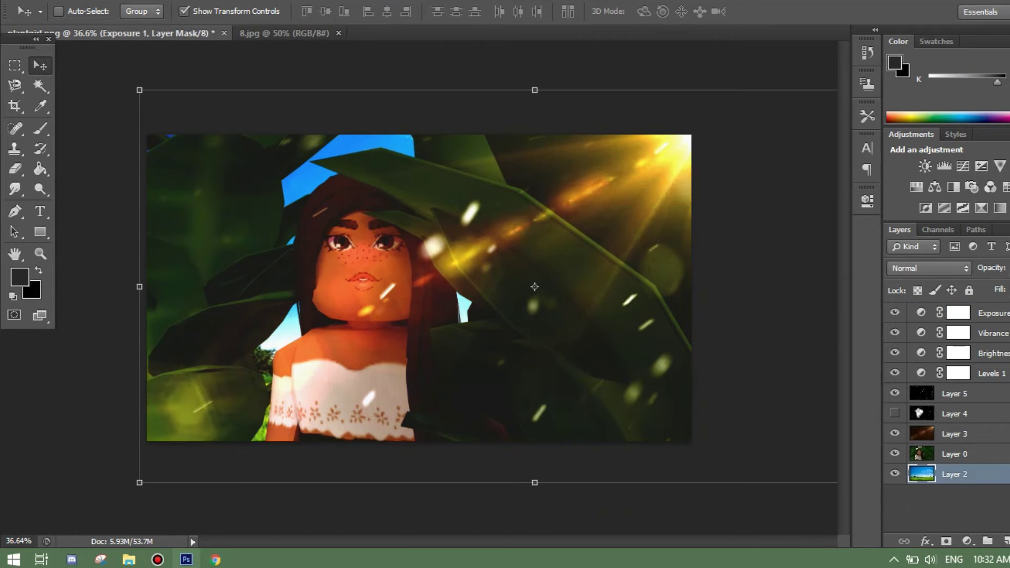
Bring up a Color Balance adjustment to try warming the finished composite's tint.
click(338, 82)
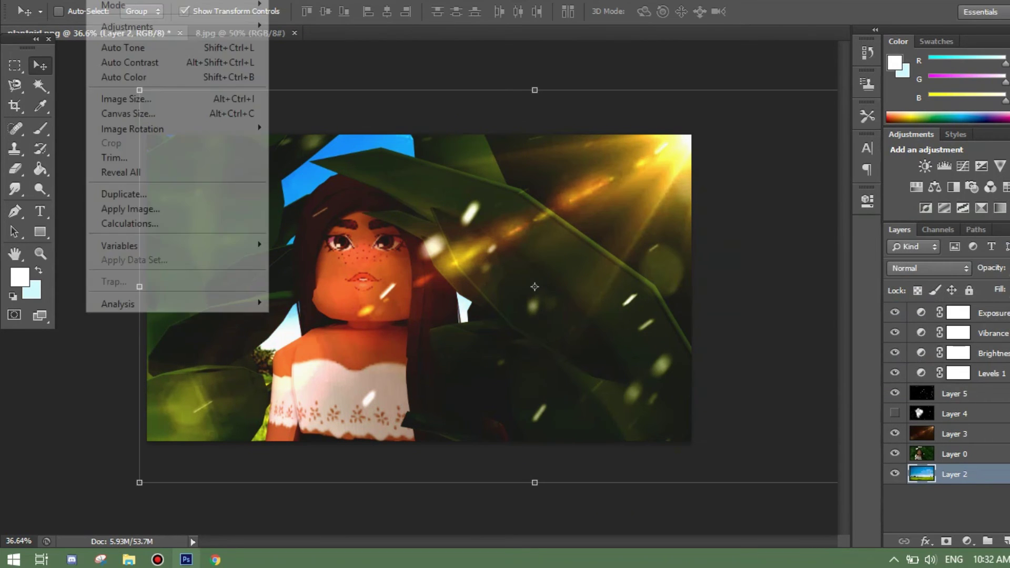